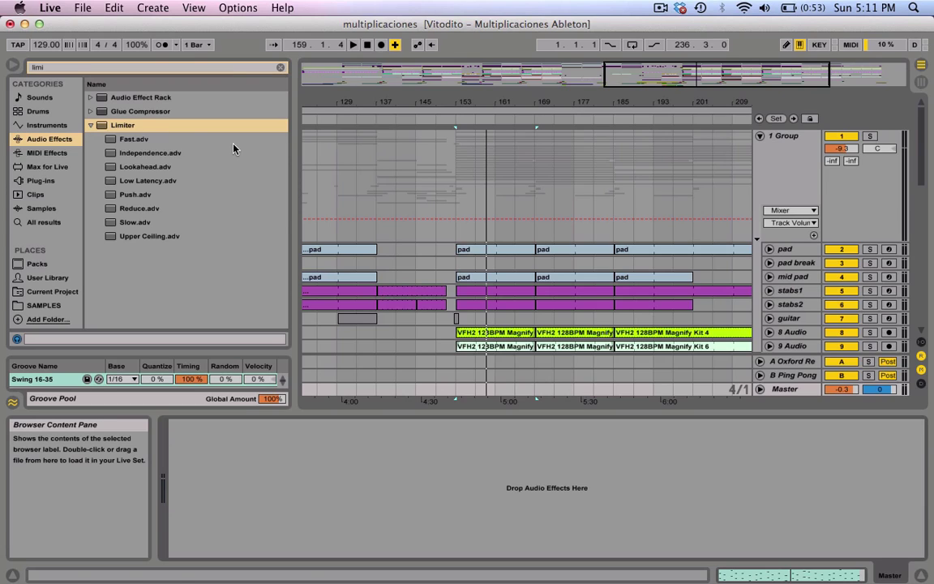
Search the audio effects for "mix gel" and load the Mix Gel compressor preset onto the Master track.
left_click(793, 392)
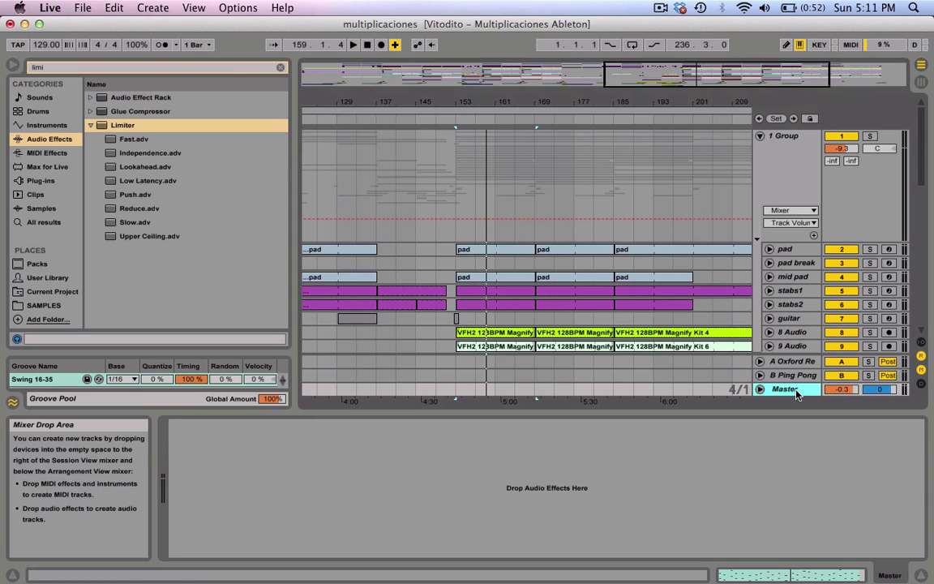
left_click(104, 71)
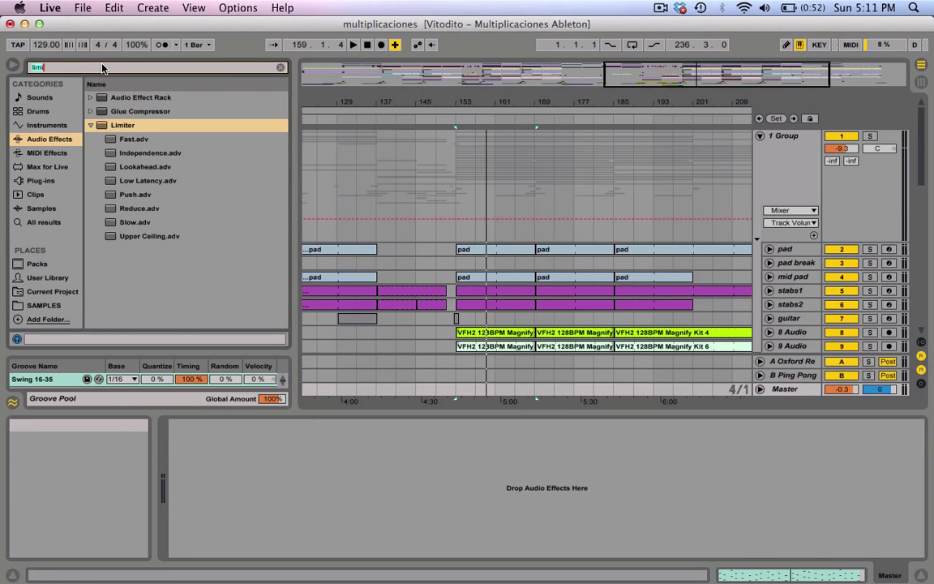
type("mix gel")
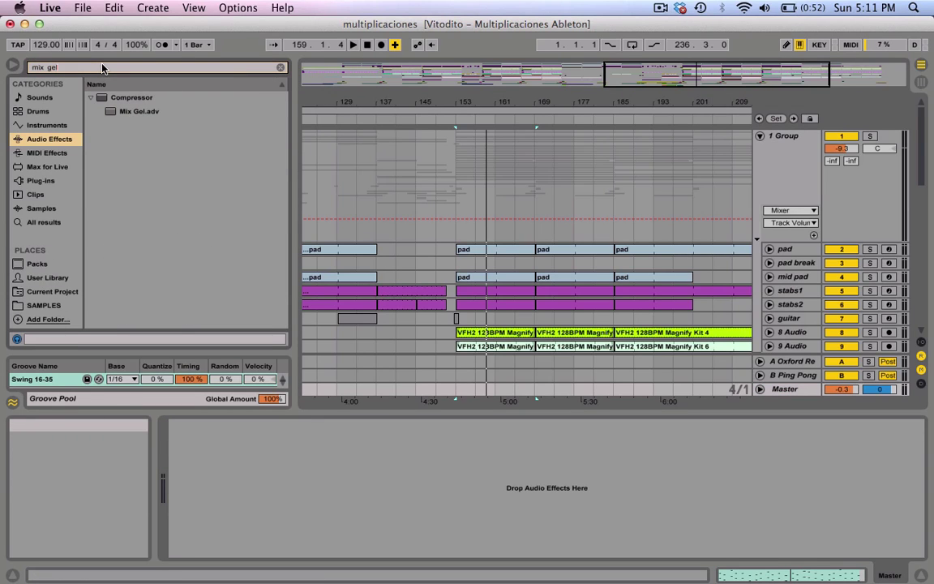
double_click(153, 111)
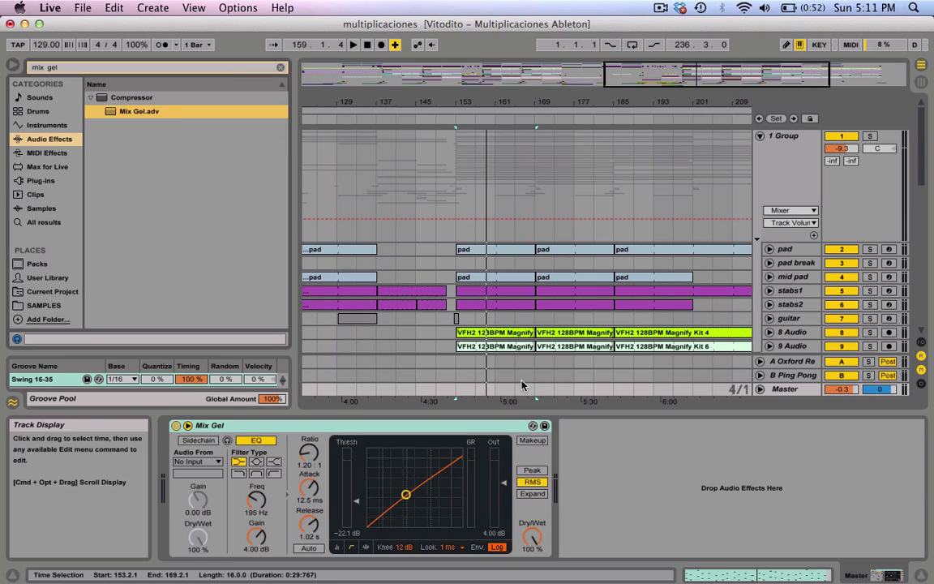
Play the selected section to compare the mix with Mix Gel off and on, and unfold the Master track.
key("space")
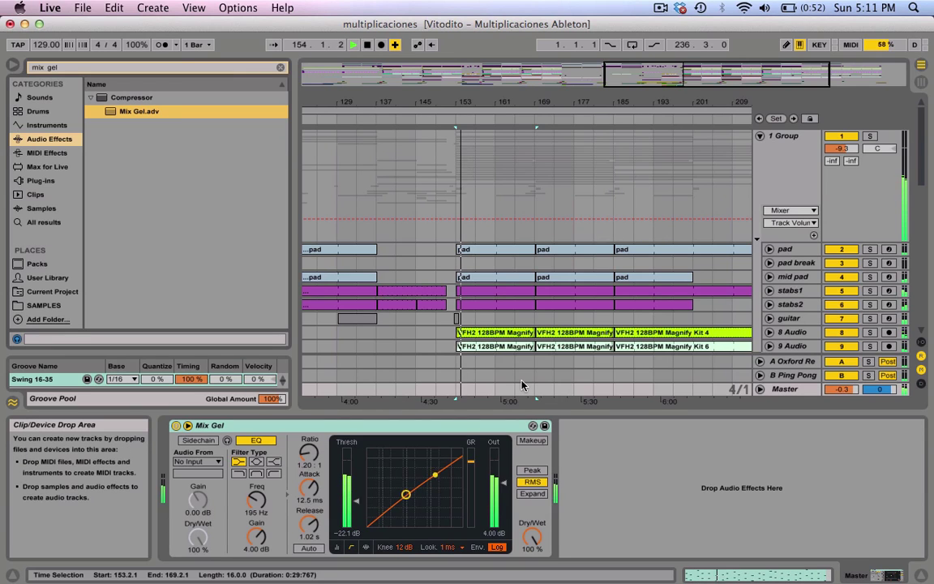
left_click(176, 426)
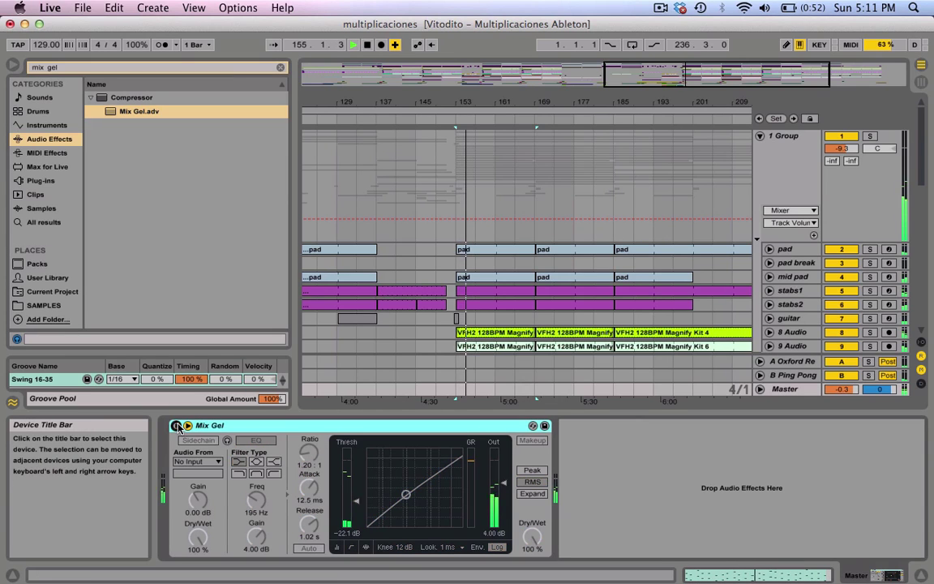
left_click(176, 426)
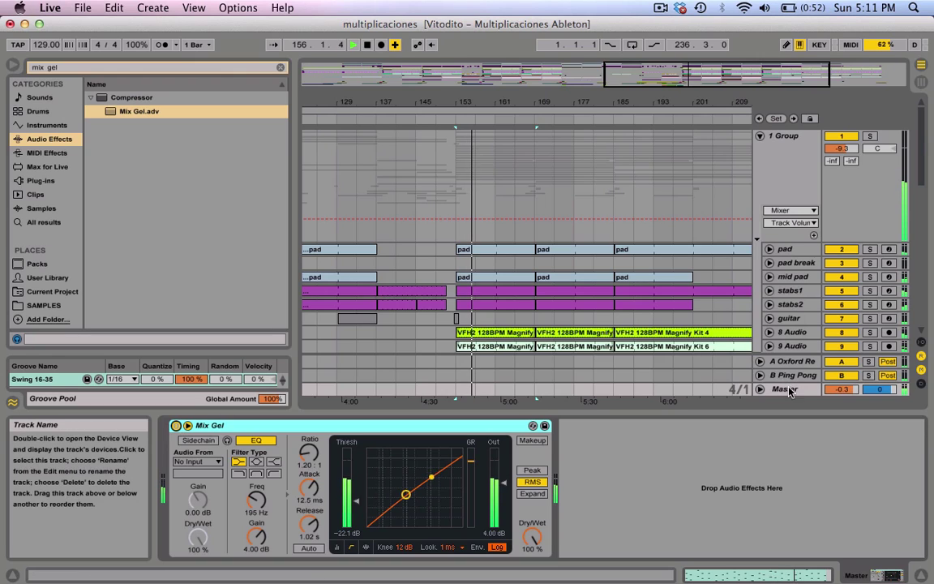
left_click(761, 388)
key("space")
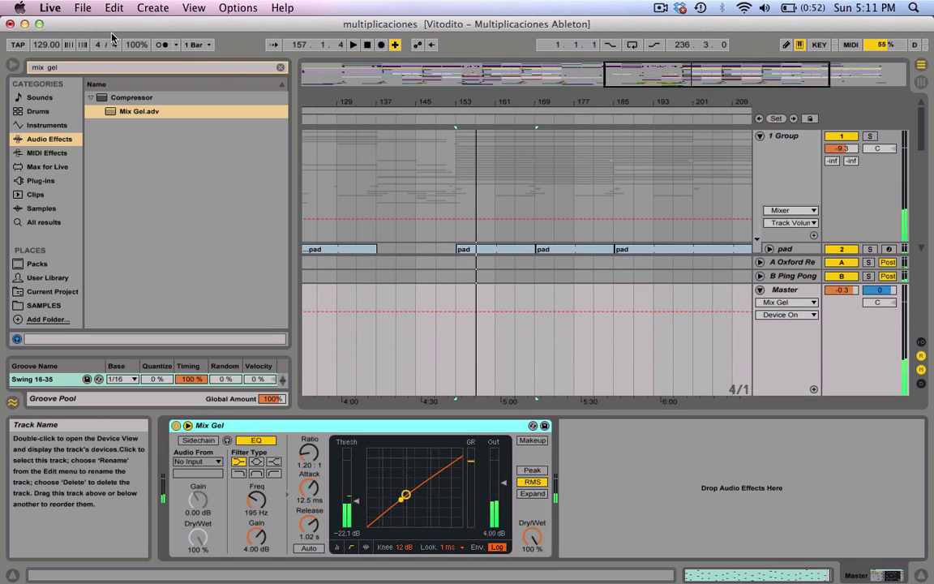
Search the audio effects for "mult" and add Multiband Dynamics after Mix Gel on the Master track.
left_click(87, 69)
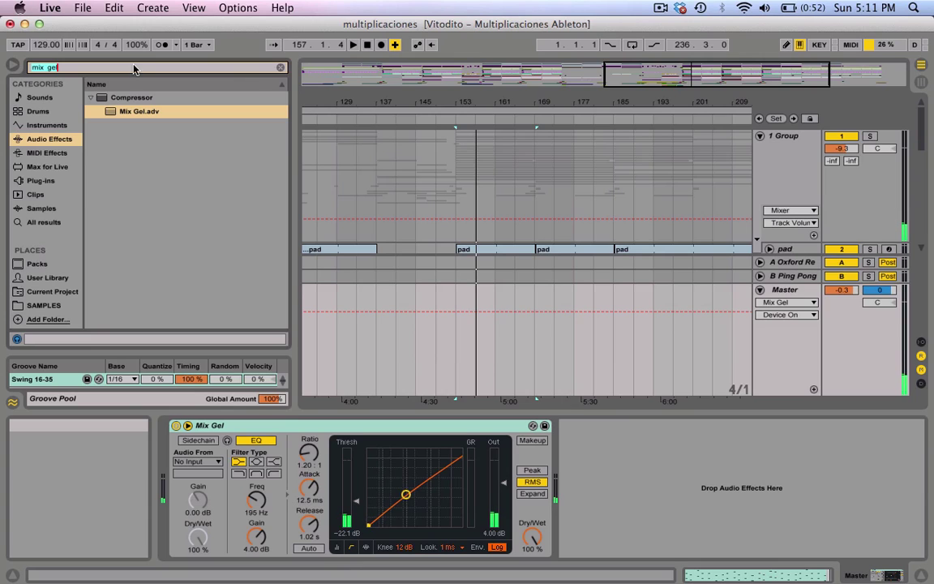
type("mult")
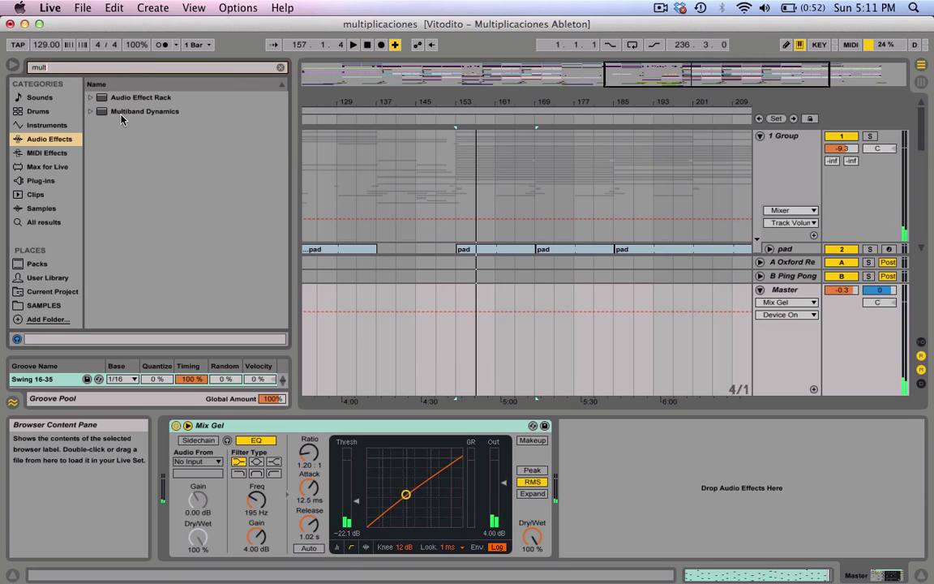
double_click(121, 111)
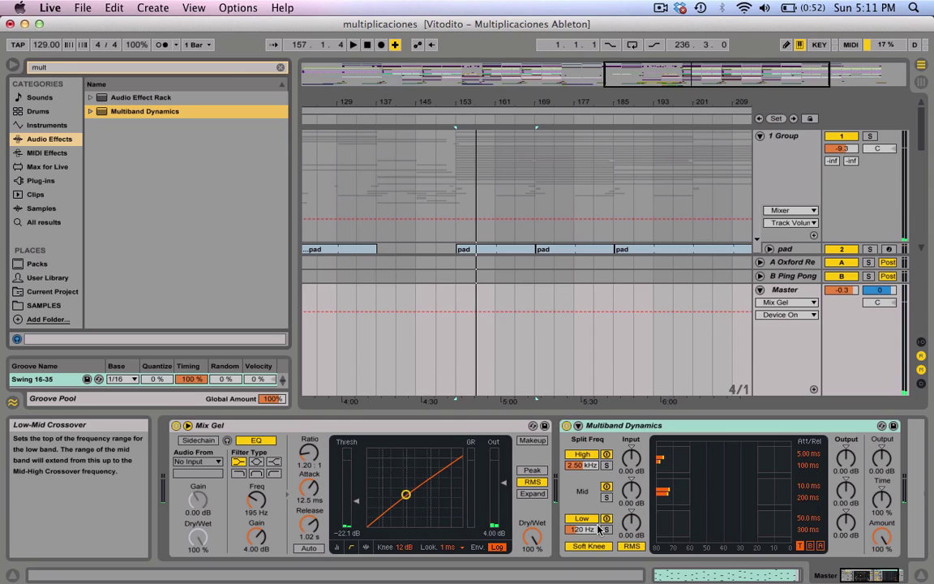
Set the Multiband Dynamics mid-high crossover to 1.77 kHz and the low-mid crossover to 98.3 Hz.
left_click(631, 490)
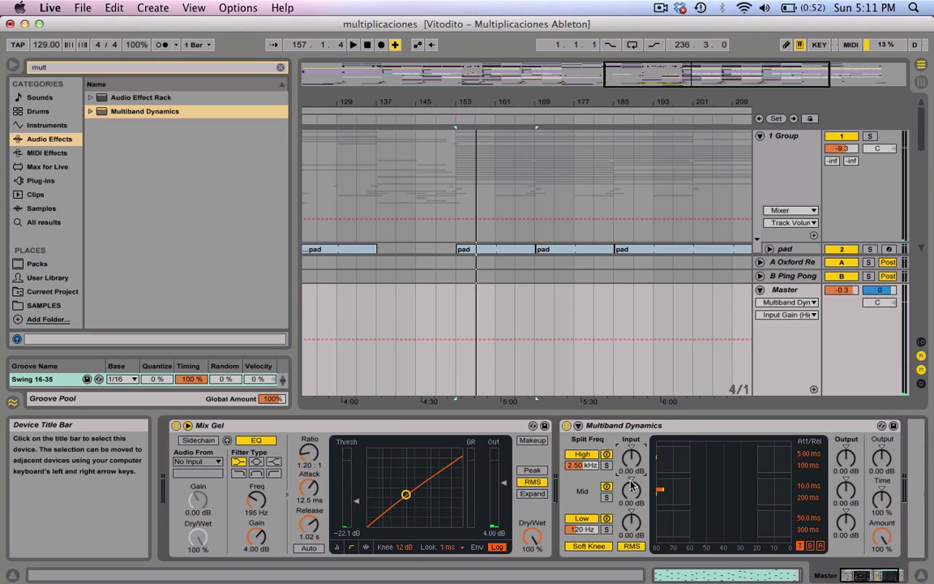
left_click(631, 532)
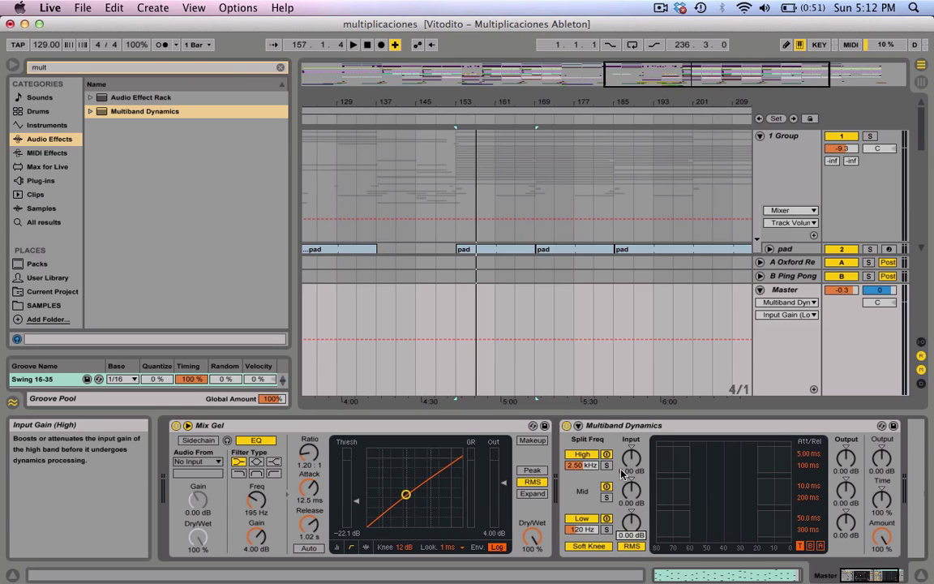
left_click(581, 464)
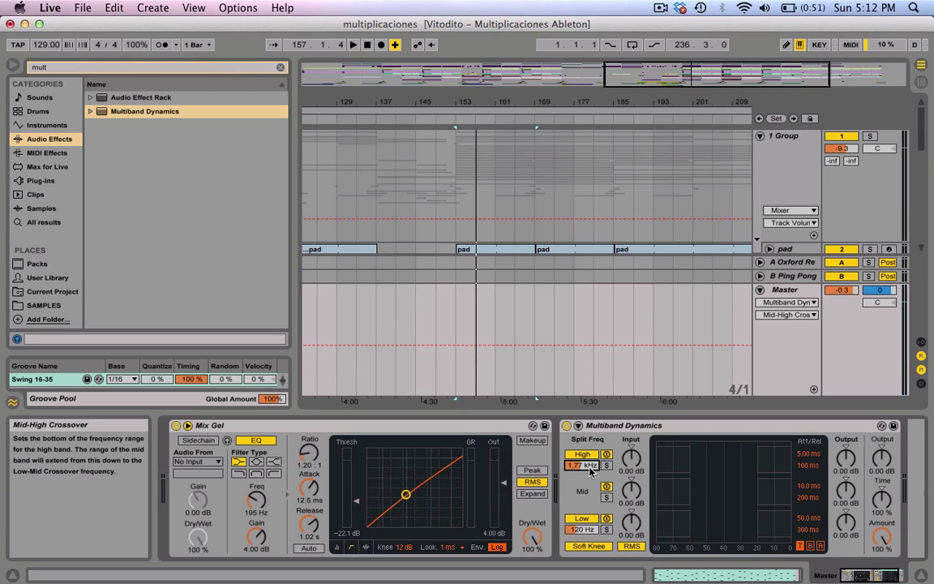
left_click(581, 528)
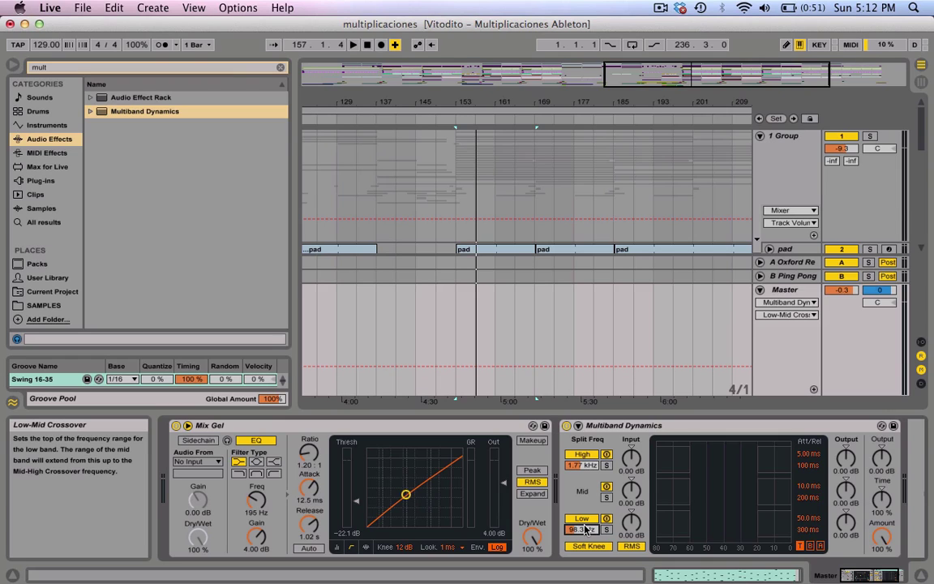
During playback, raise the Multiband Dynamics input gains to 4.00 dB for low, 3.38 dB for mid and 2.70 dB for high.
key("space")
key("space")
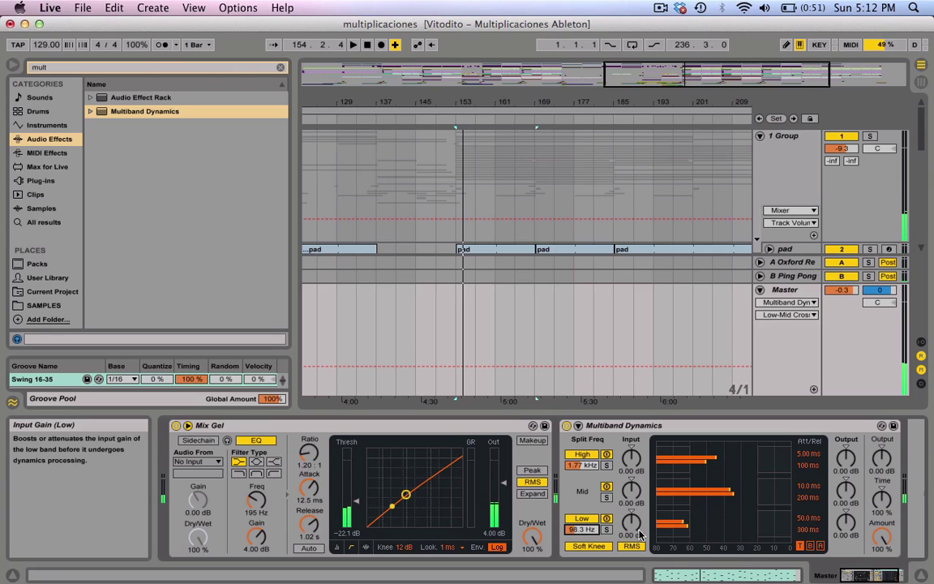
key("space")
left_click_drag(640, 521, 631, 445)
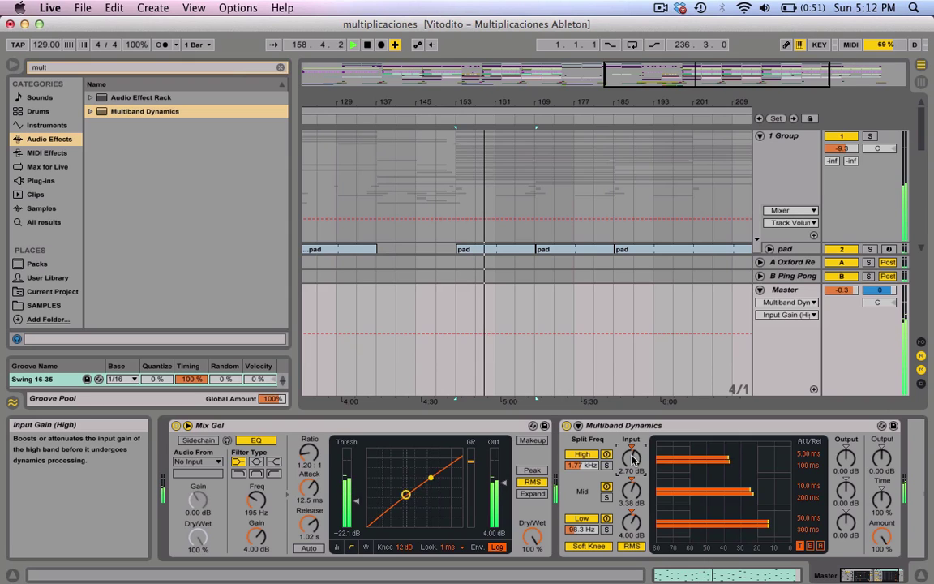
Compare the playing mix with Multiband Dynamics and Mix Gel bypassed and active, leave both on, and stop playback.
left_click(567, 426)
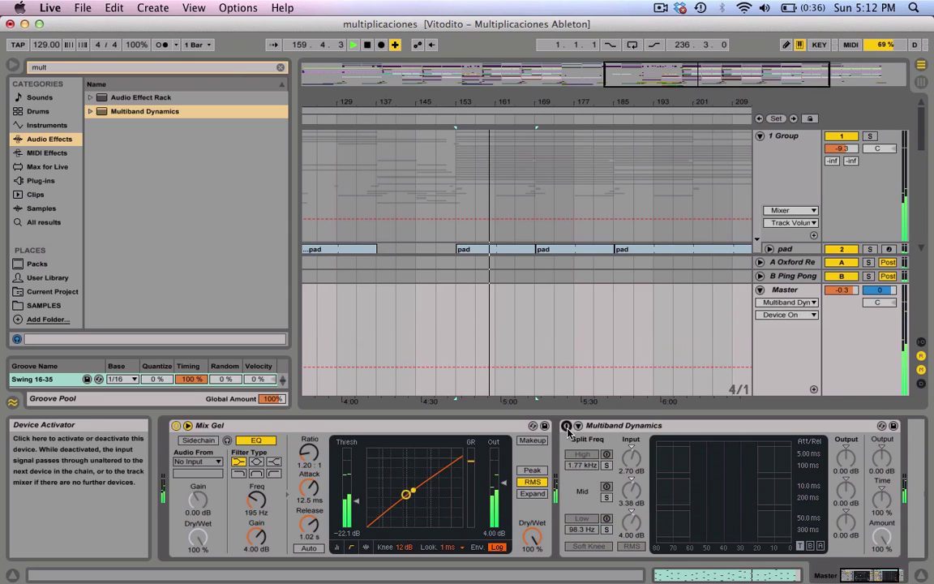
left_click(567, 426)
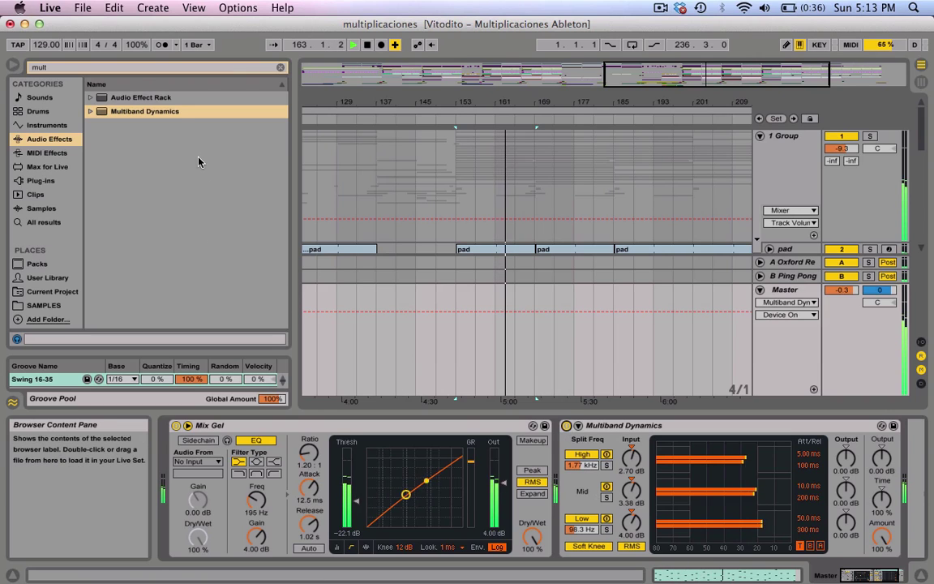
left_click(566, 426)
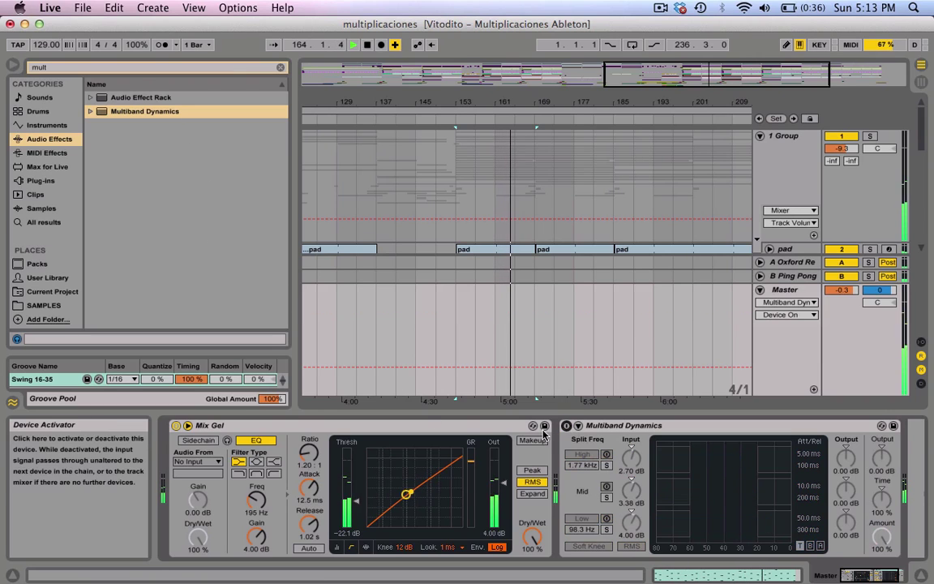
left_click(176, 426)
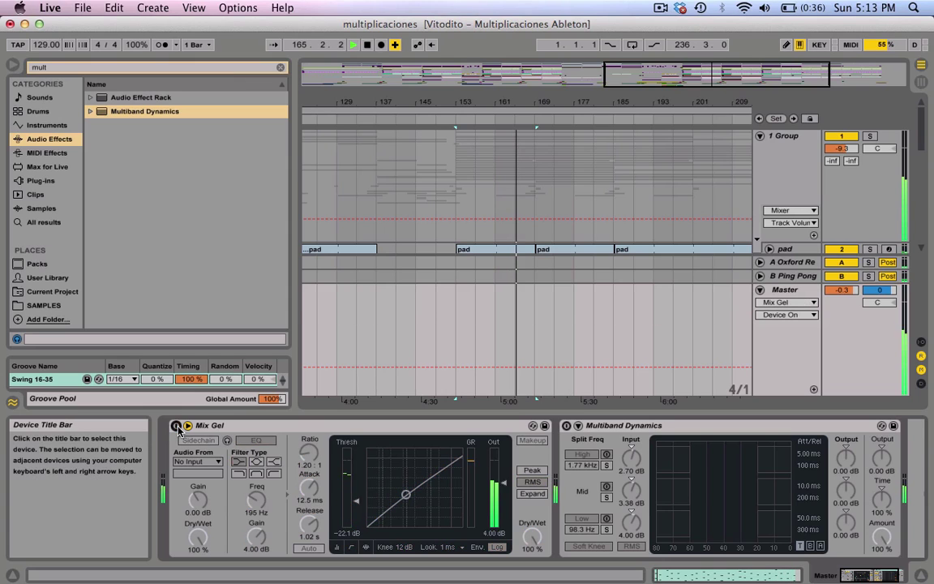
left_click(176, 425)
left_click(566, 425)
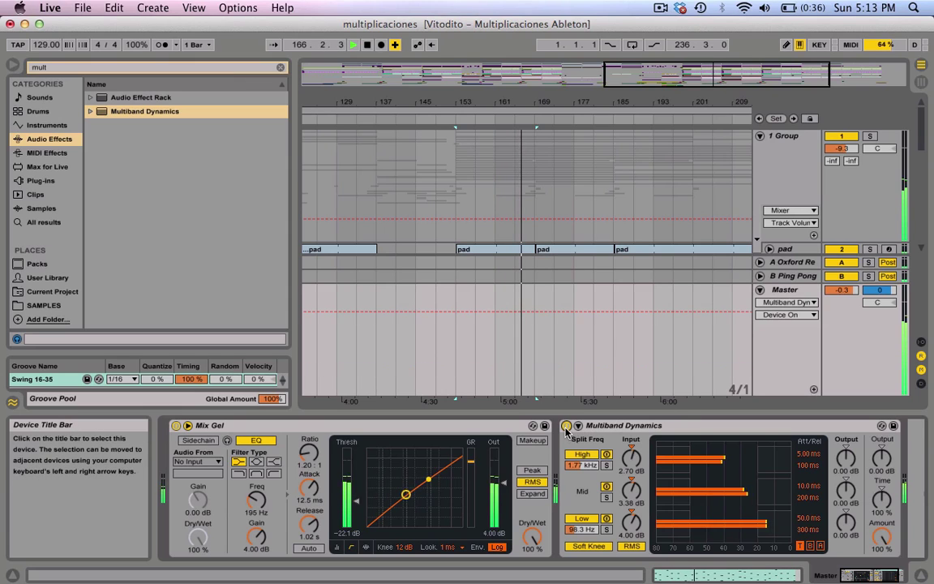
key("space")
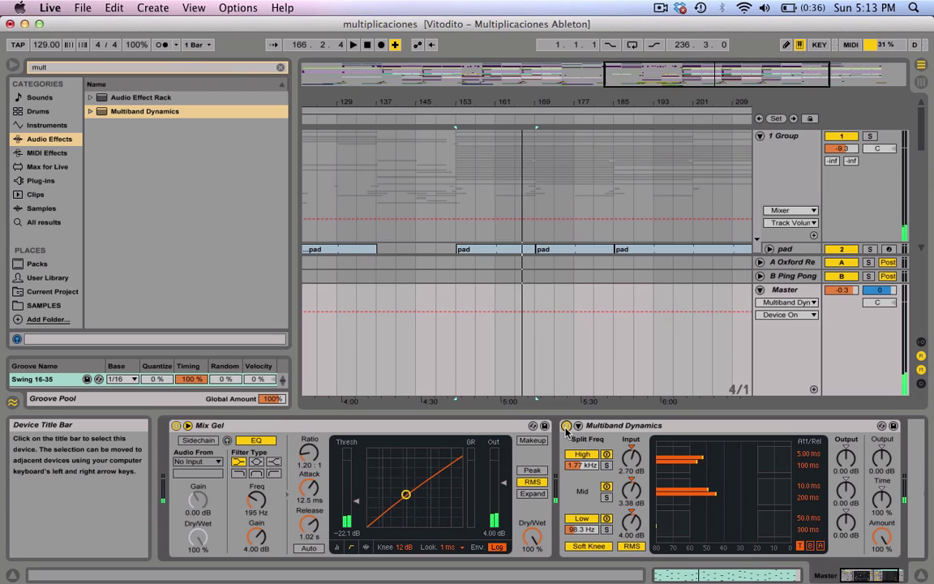
Search the audio effects for "limit" and add a Limiter at the end of the Master track's device chain.
left_click(132, 70)
type("limit")
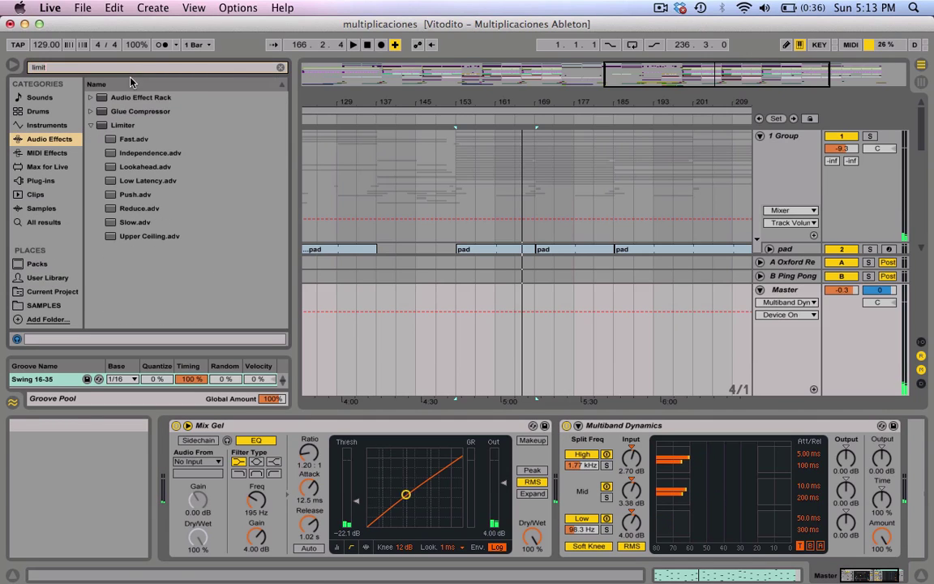
double_click(121, 126)
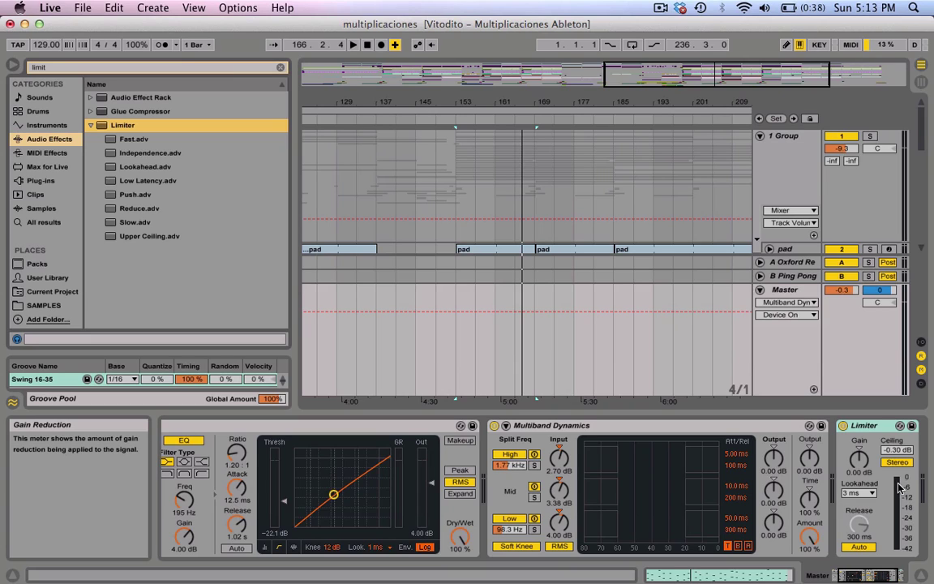
Raise the Limiter's gain to 6.40 dB while listening to playback, adjusting the system volume along the way.
key("space")
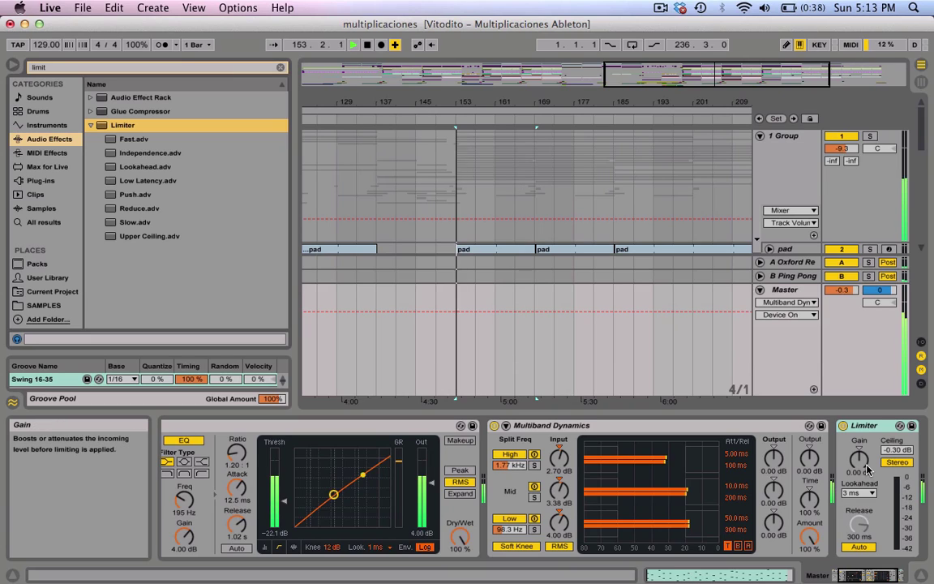
mouse_move(869, 472)
left_mouse_down()
mouse_move(859, 461)
mouse_move(870, 432)
mouse_move(859, 460)
left_mouse_up()
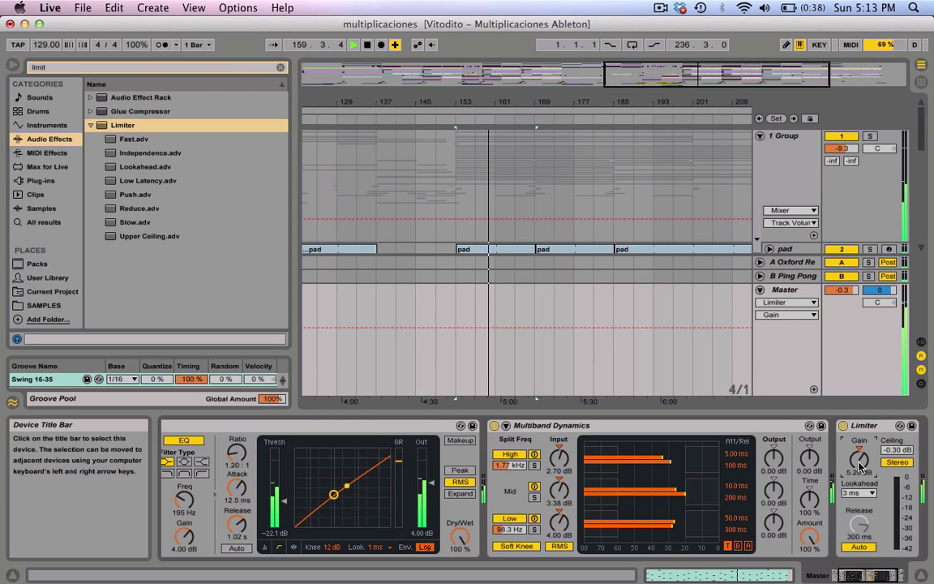
key("F11")
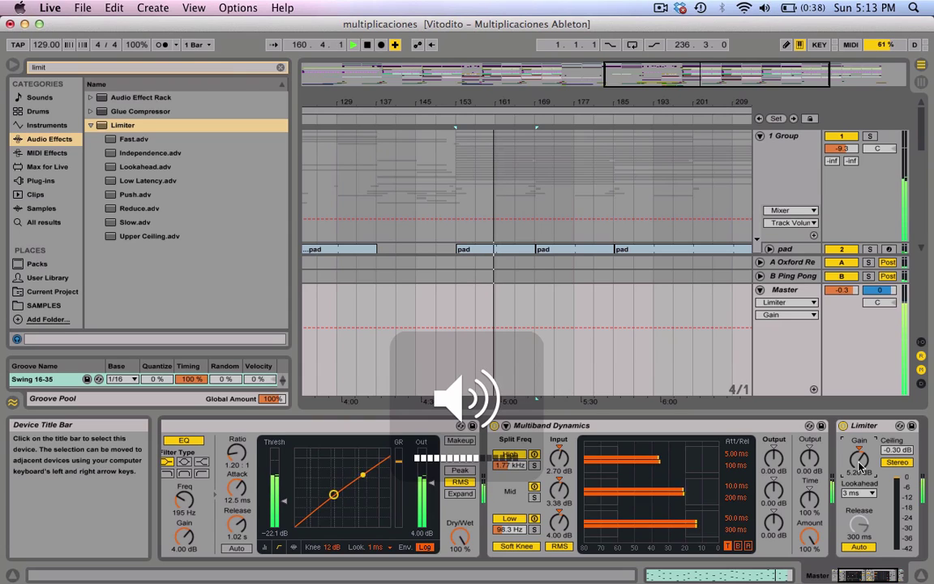
key("space")
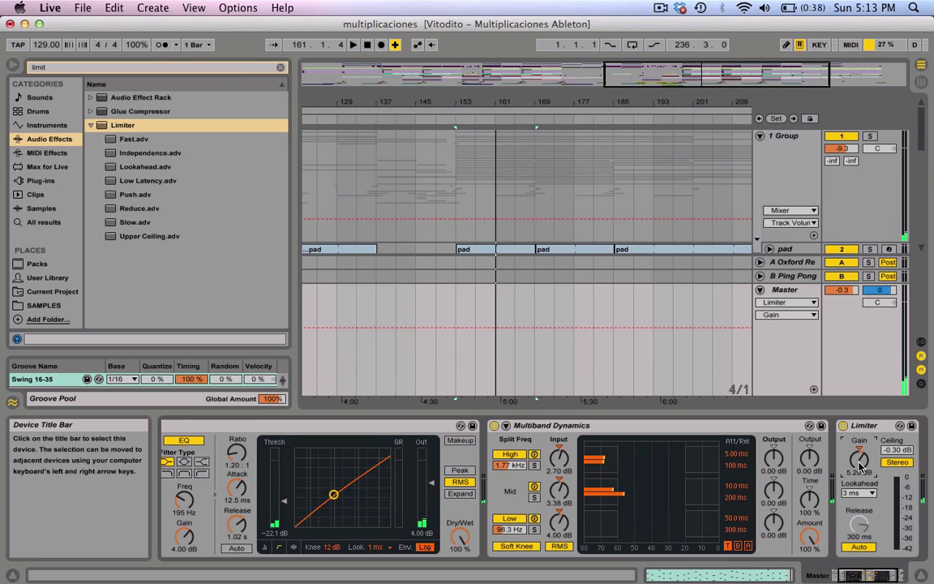
key("space")
mouse_move(858, 464)
left_mouse_down()
mouse_move(858, 419)
mouse_move(859, 458)
left_mouse_up()
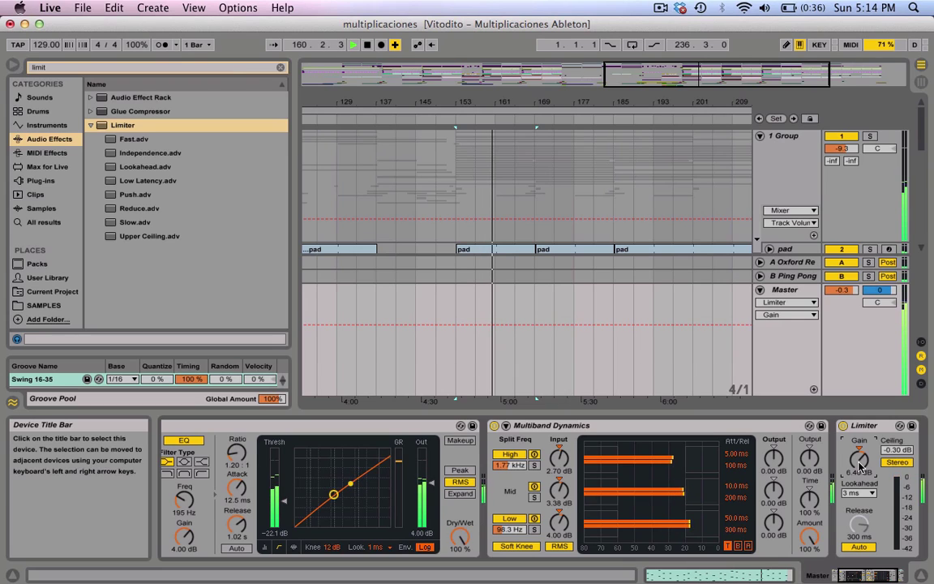
Group Mix Gel, Multiband Dynamics and the Limiter into one effect rack, and compare the mix with the rack off and on.
left_click(883, 425)
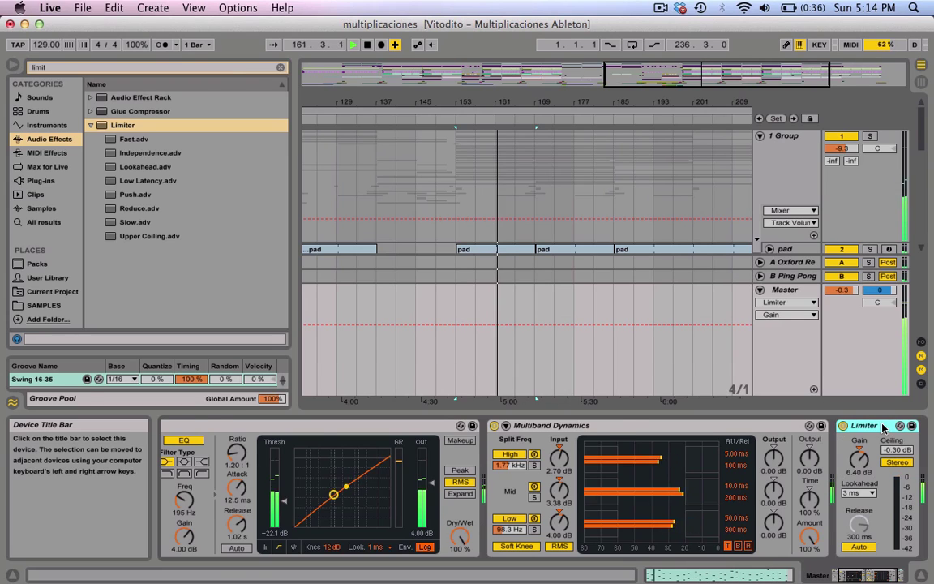
scroll(593, 420, "left", 3)
left_click(376, 425)
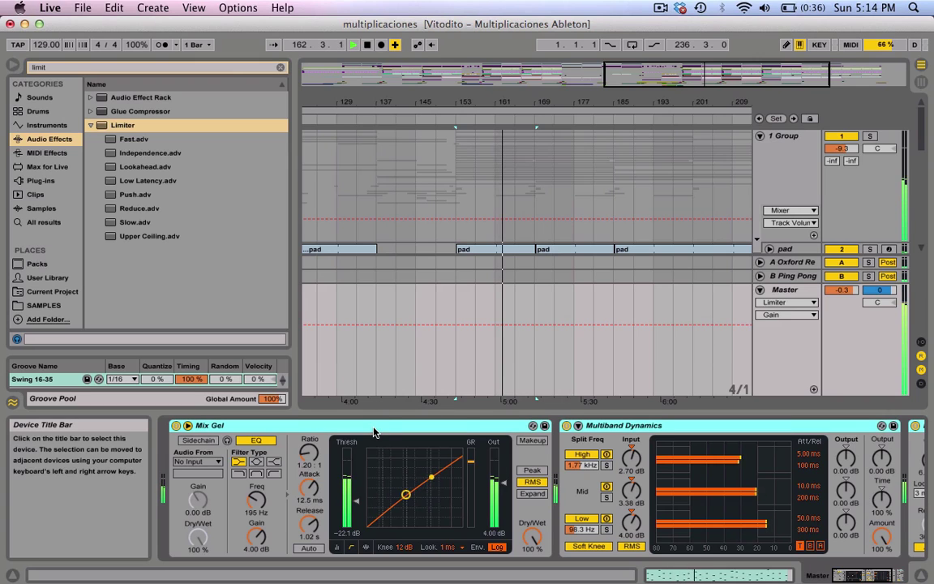
right_click(374, 428)
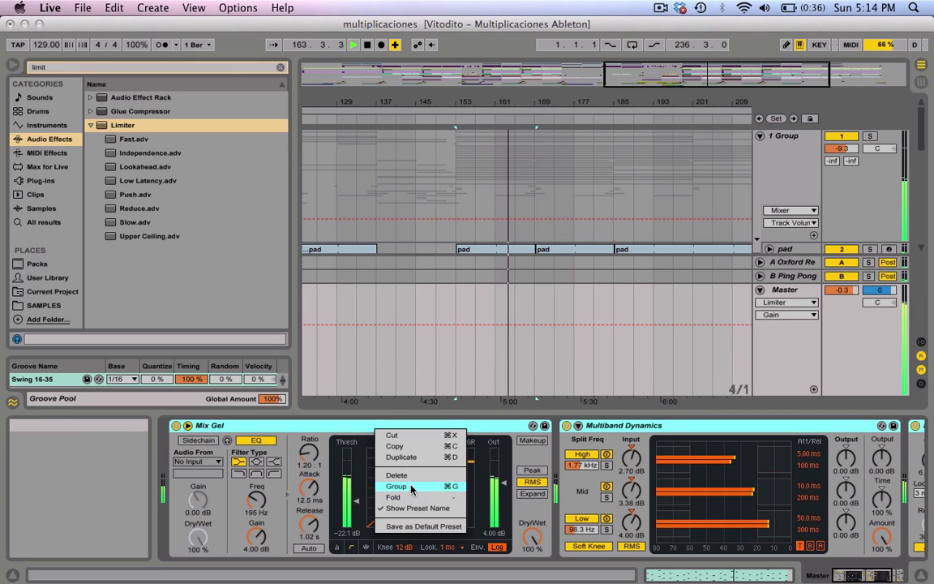
left_click(232, 432)
key("super+g")
left_click(177, 424)
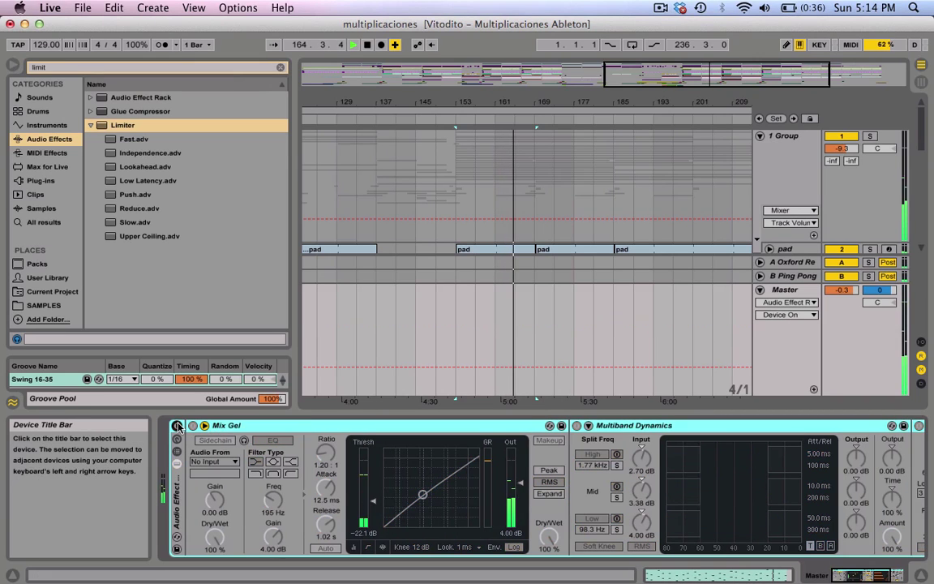
left_click(178, 425)
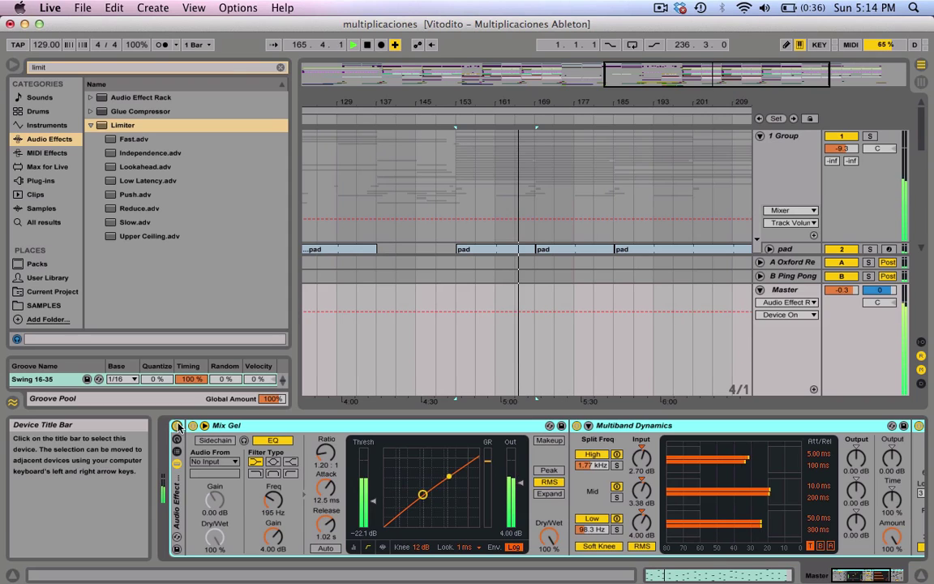
Compare the playing mix with the whole effect rack bypassed and active, stop playback, and leave the rack switched off.
left_click(177, 425)
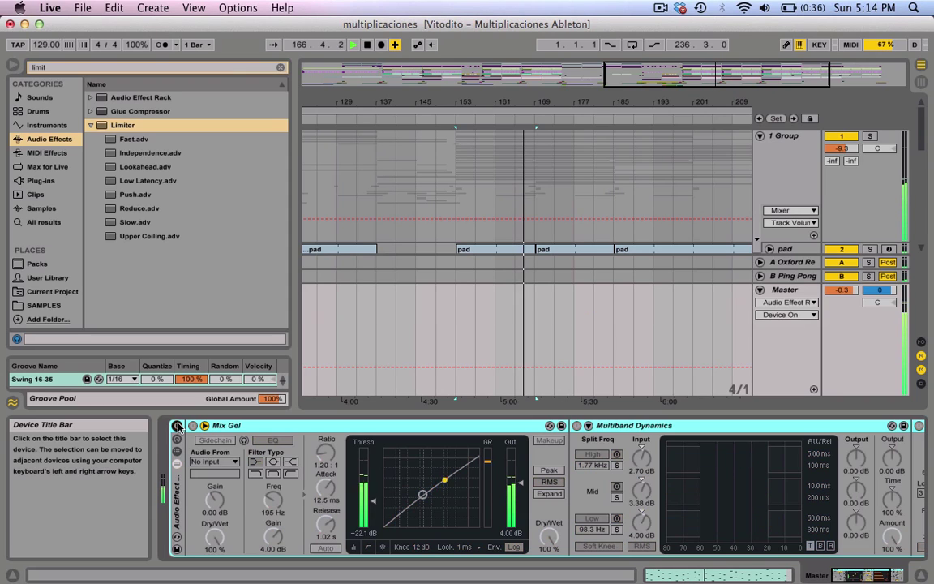
left_click(178, 426)
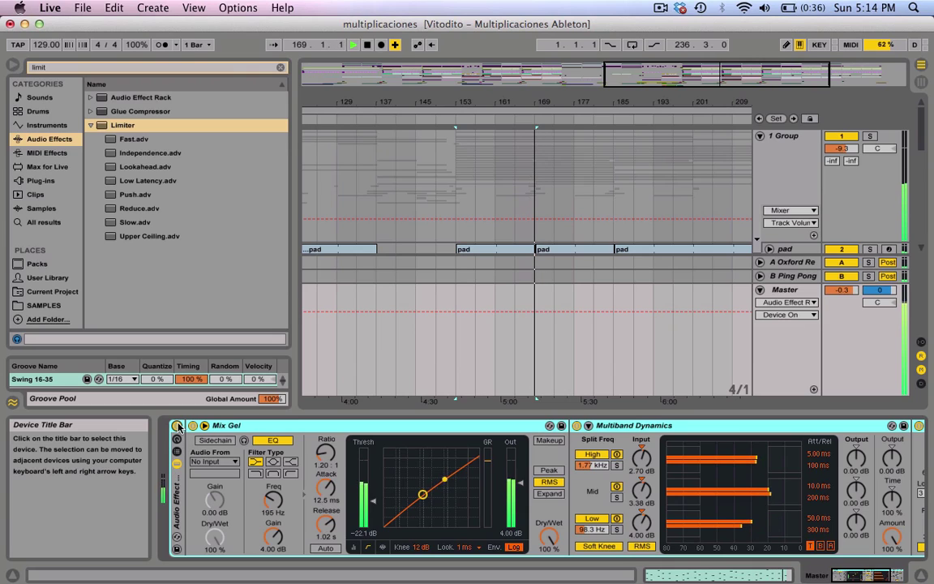
key("space")
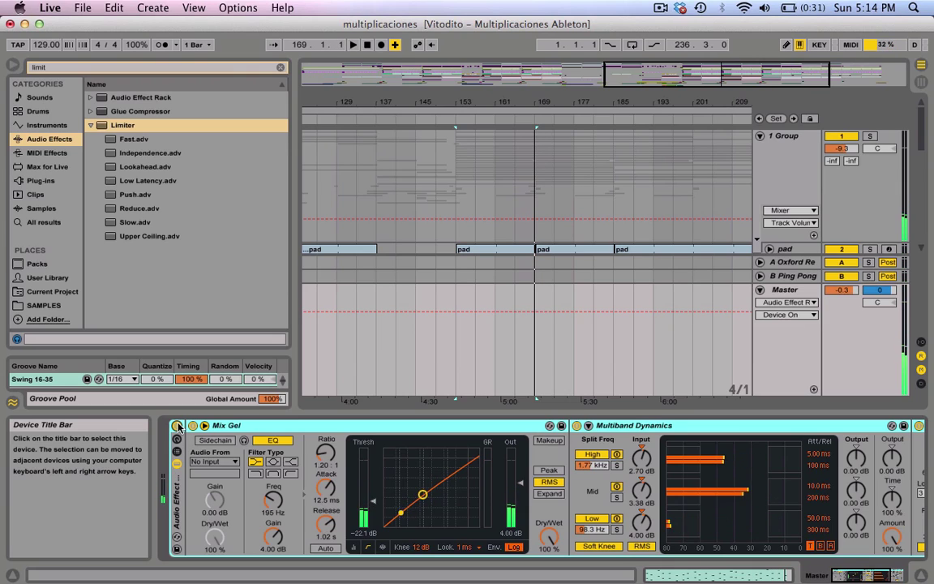
left_click(178, 425)
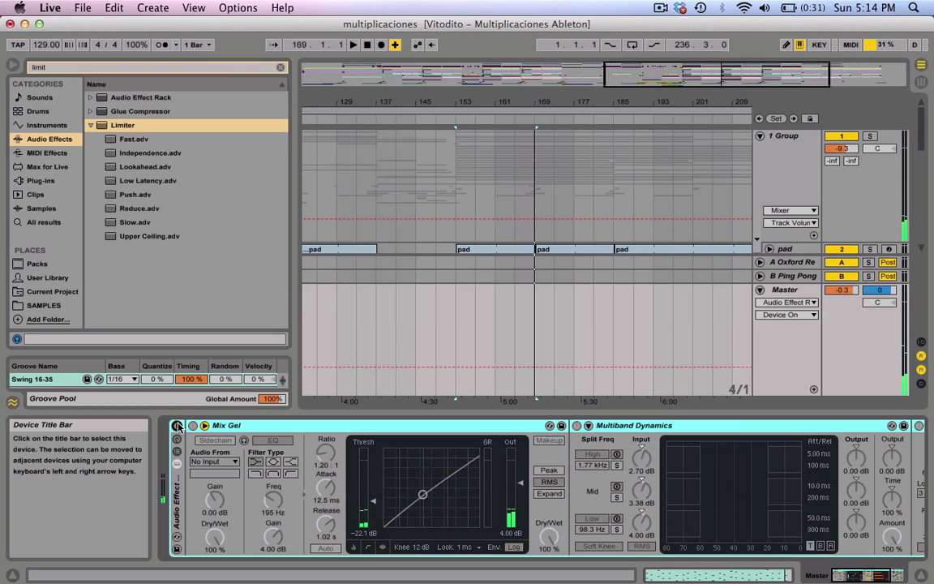
double_click(111, 124)
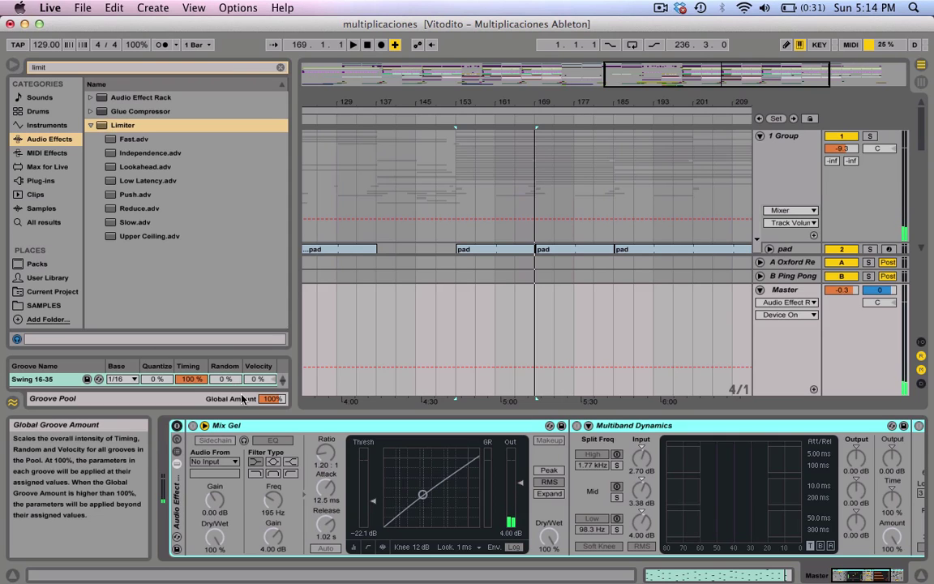
scroll(299, 471, "up", 3)
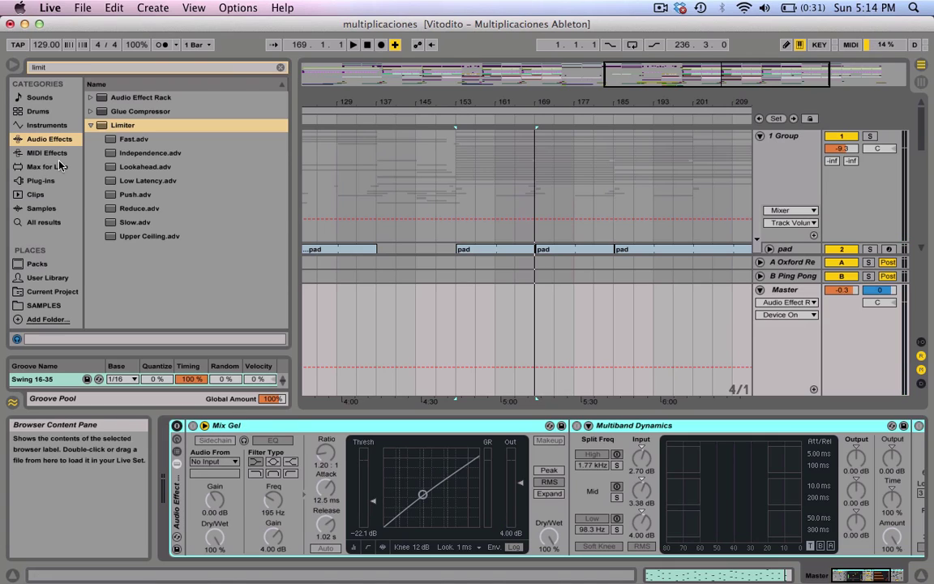
Look through the third-party VST plug-ins filtered by "limit", expanding the folders down to the contents of WaveShell-VST 9.0.
left_click(41, 181)
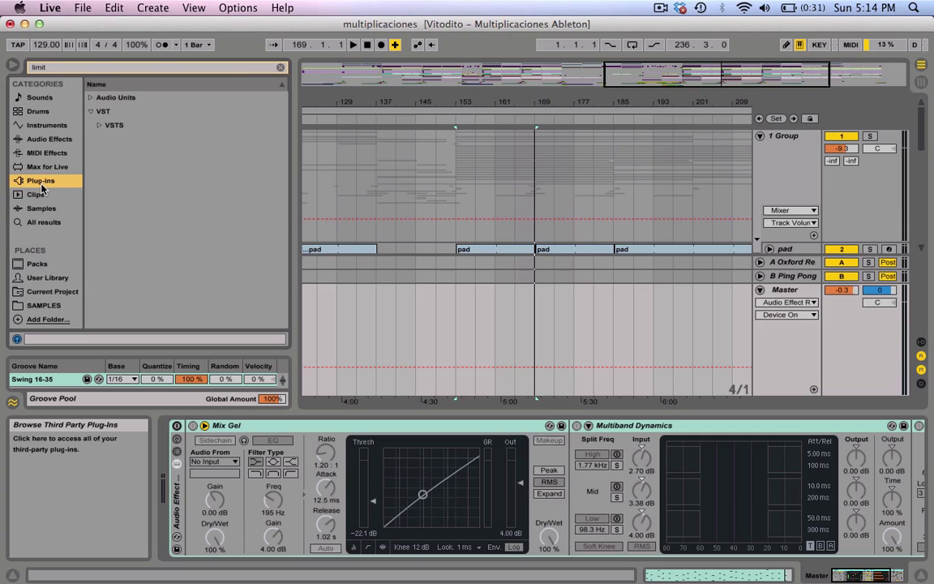
left_click(99, 126)
left_click(108, 139)
left_click(108, 139)
left_click(108, 139)
left_click(117, 153)
left_click(125, 167)
left_click(134, 182)
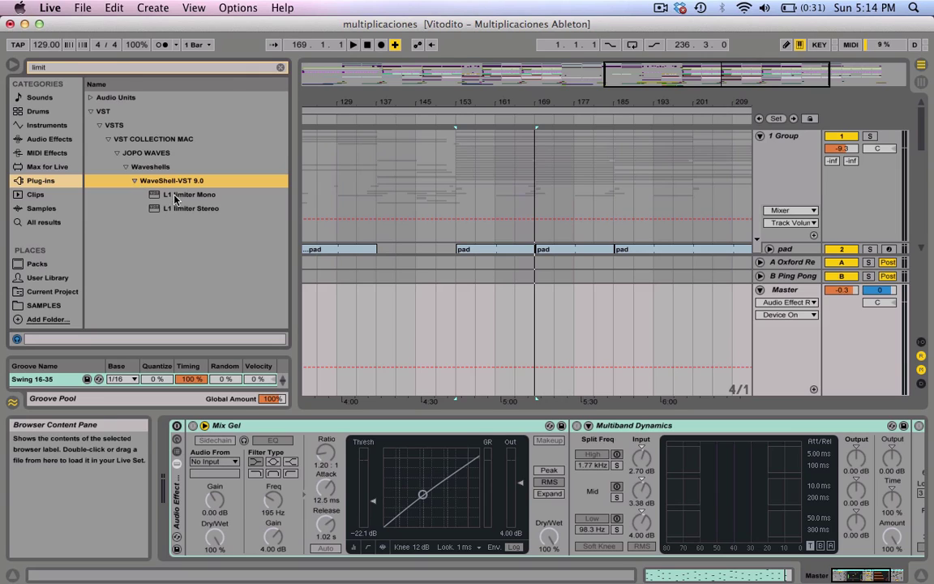
Search the plug-ins for "waves" and browse the WaveShell-VST 9.0 list as far as the SSL plug-ins.
left_click(96, 68)
type("waves")
scroll(244, 200, "down", 2)
scroll(244, 200, "down", 5)
scroll(244, 200, "down", 6)
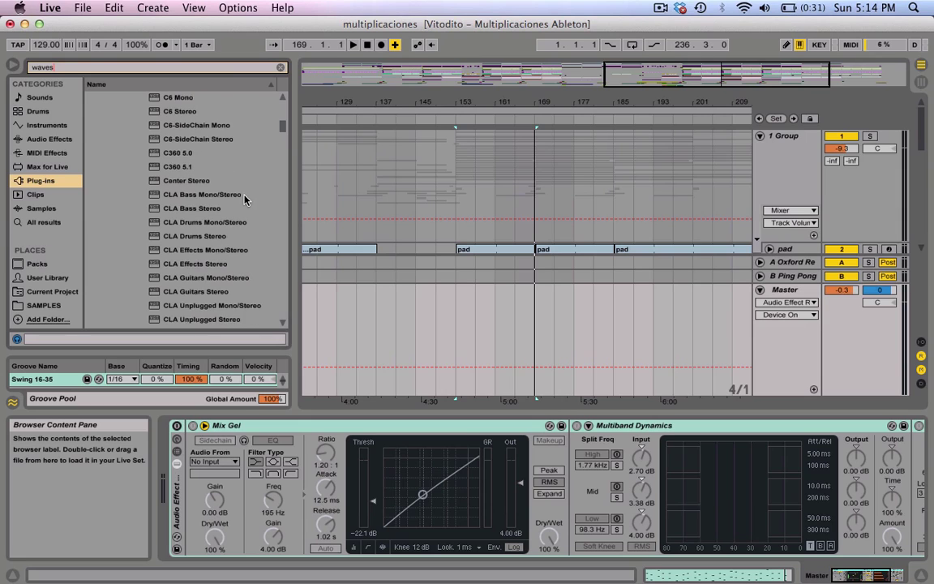
scroll(244, 199, "down", 10)
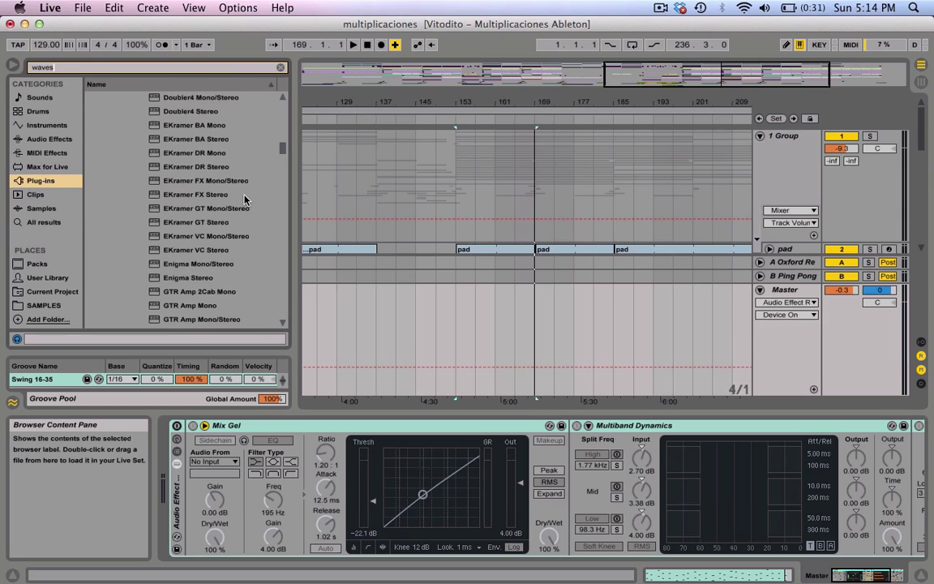
scroll(245, 199, "up", 20)
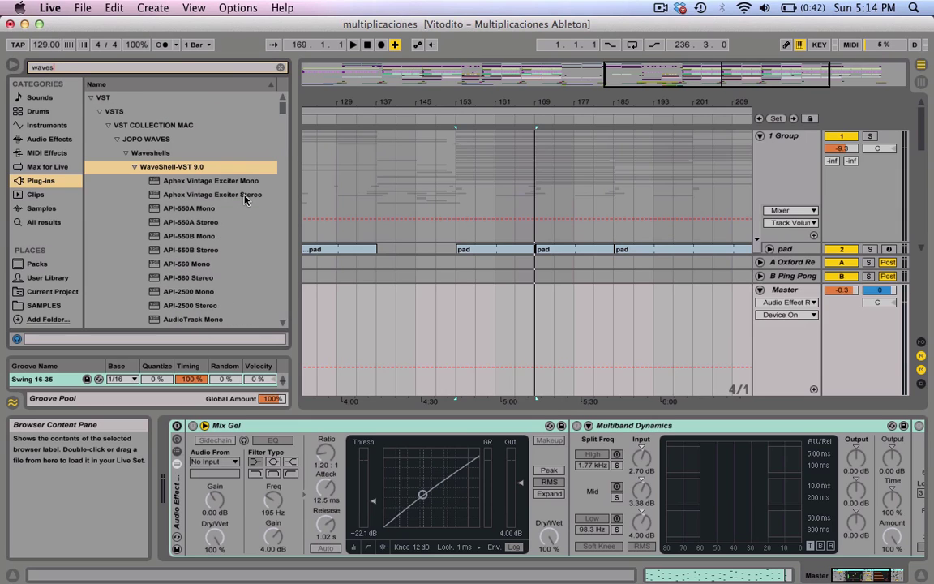
scroll(244, 199, "down", 15)
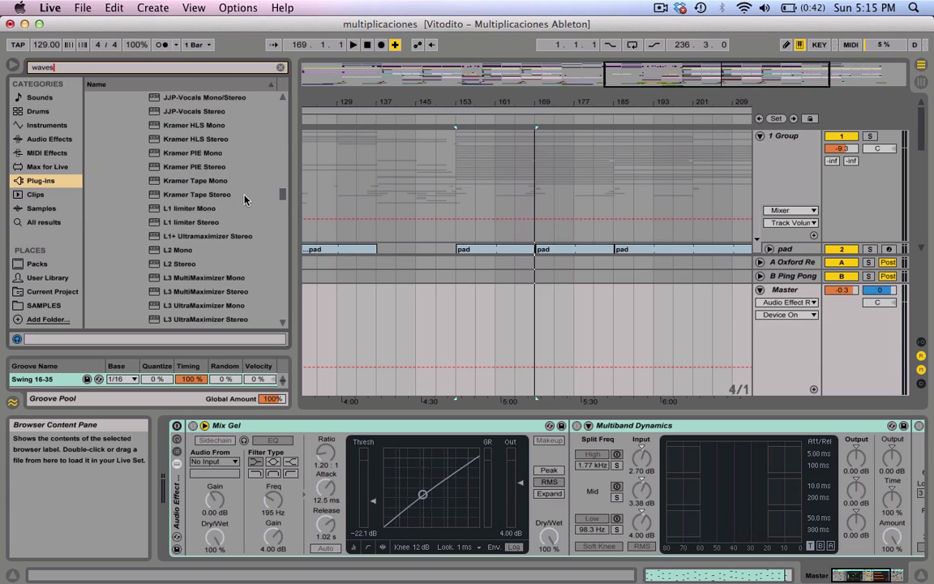
scroll(244, 199, "down", 15)
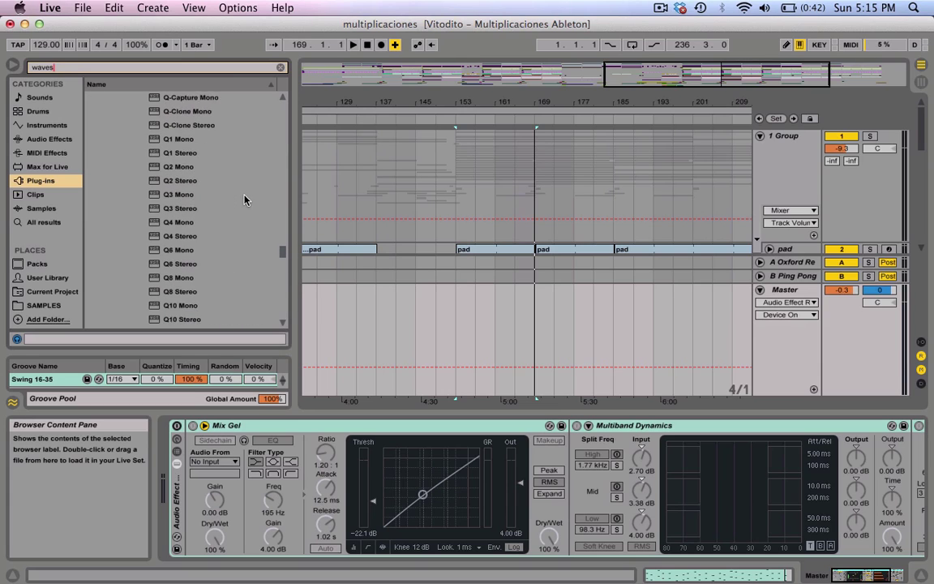
scroll(244, 199, "down", 4)
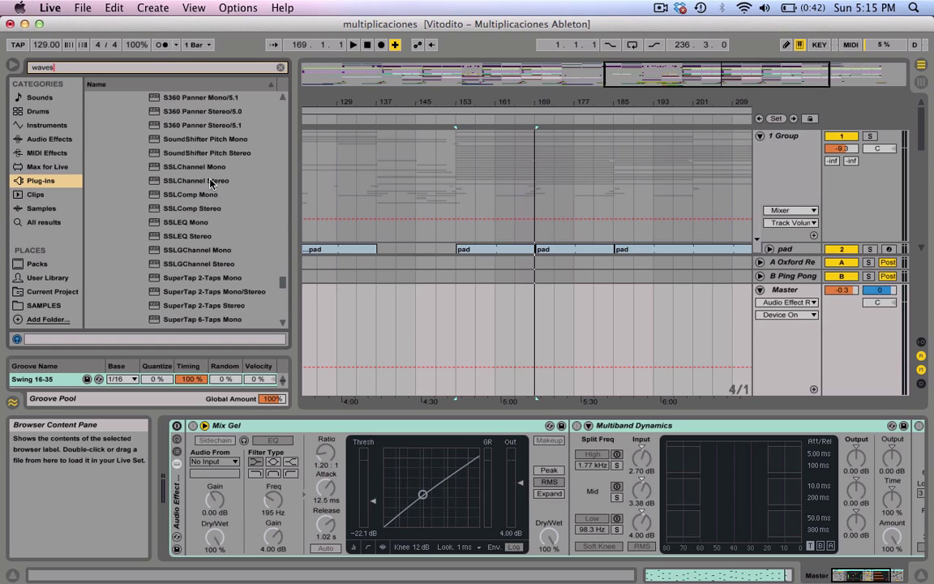
Try SSLComp Stereo after the rack on the Master track, close its plug-in window, and delete it from the chain.
double_click(210, 210)
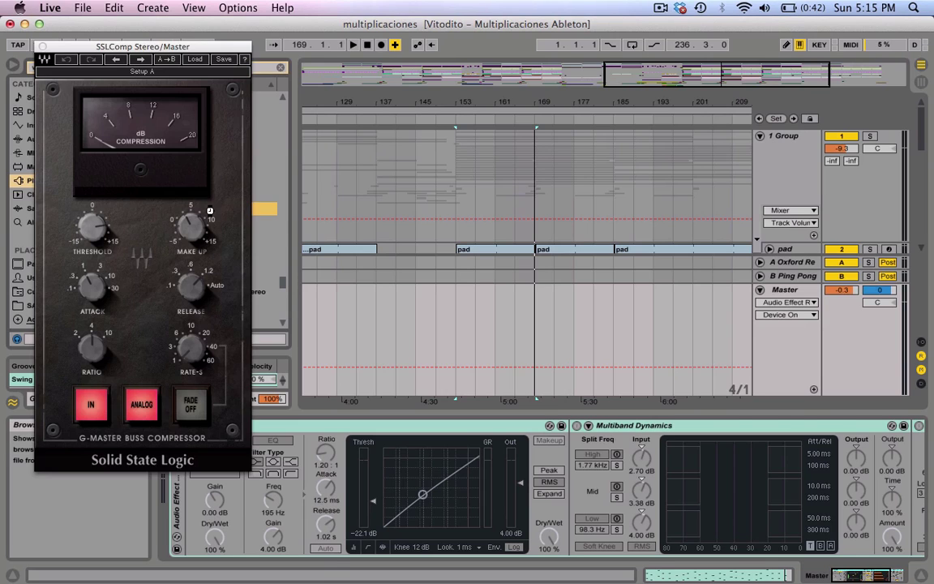
mouse_move(177, 233)
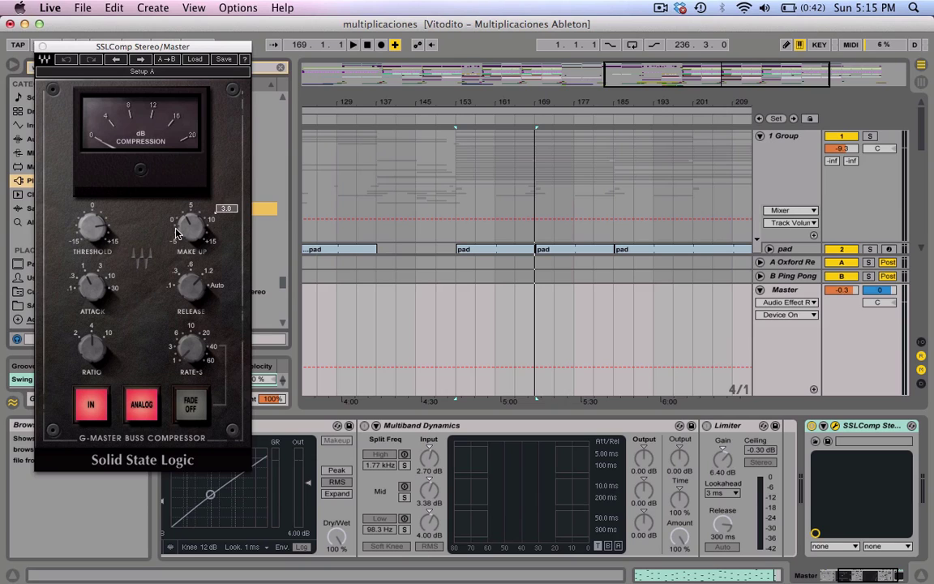
left_click(43, 47)
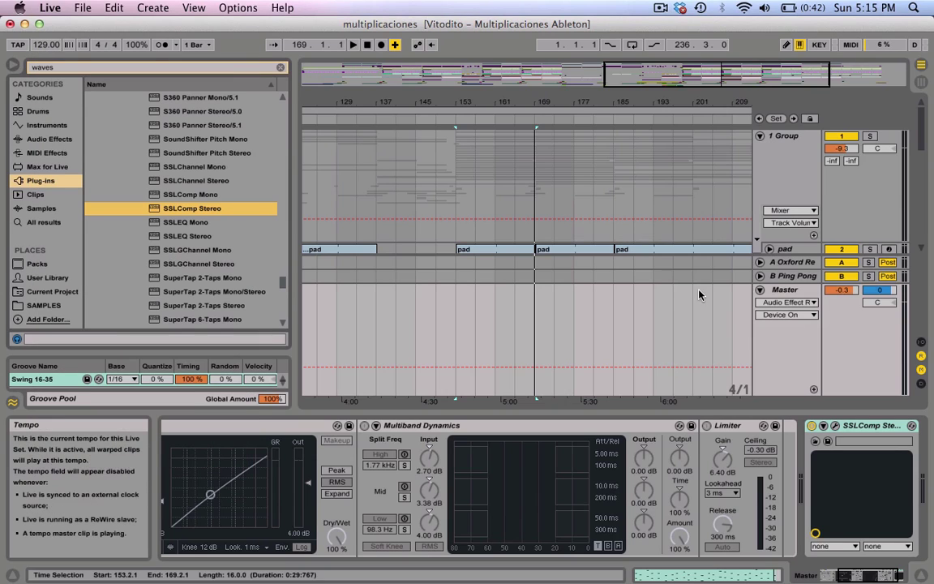
left_click(861, 432)
key("Delete")
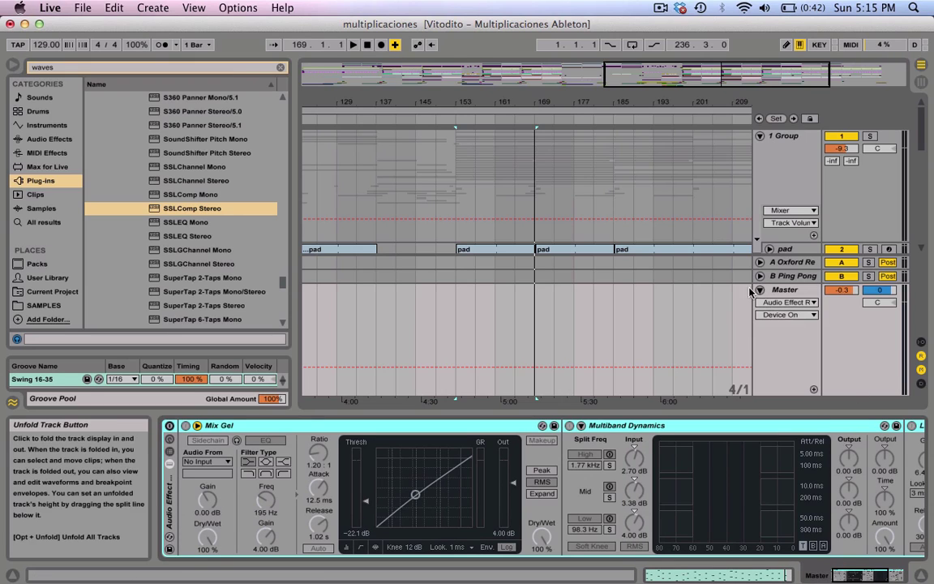
Browse back up through the Waves plug-ins and collapse the WaveShell-VST 9.0 folder.
scroll(165, 229, "up", 1)
left_click(165, 228)
scroll(165, 232, "up", 20)
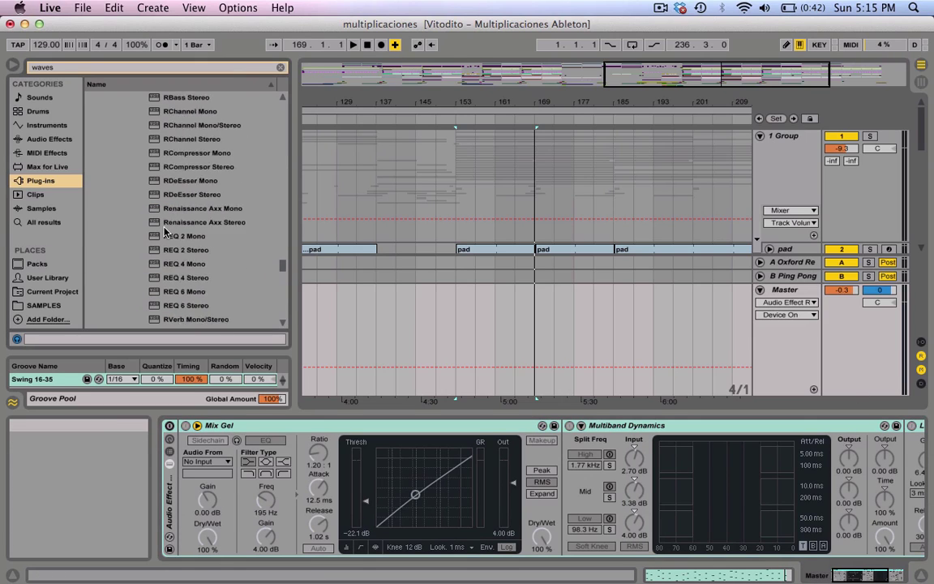
scroll(164, 233, "down", 5)
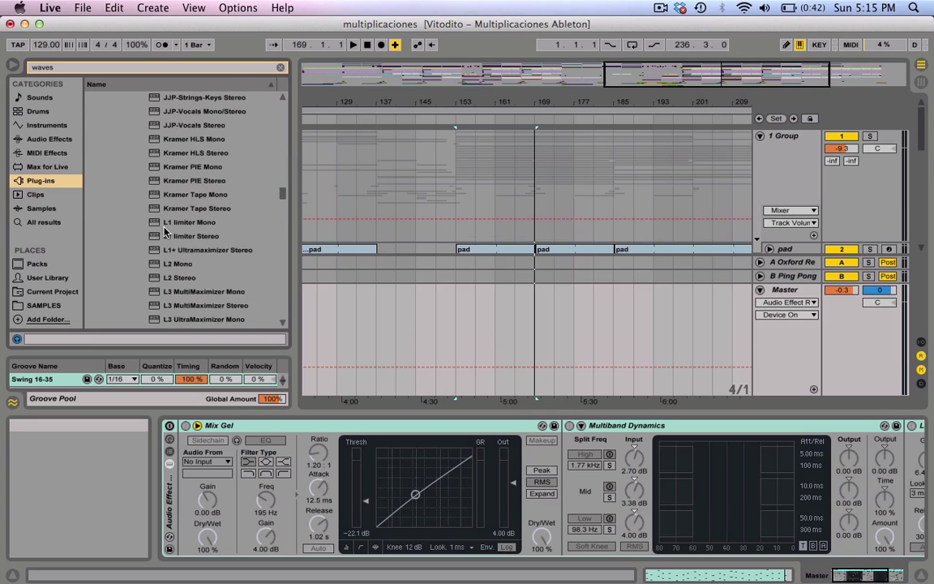
scroll(165, 232, "up", 20)
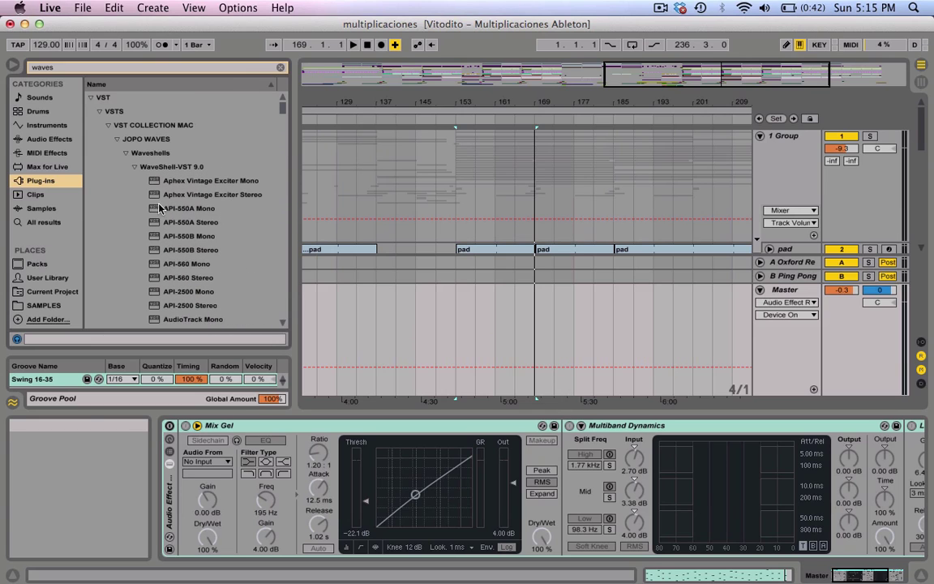
left_click(136, 167)
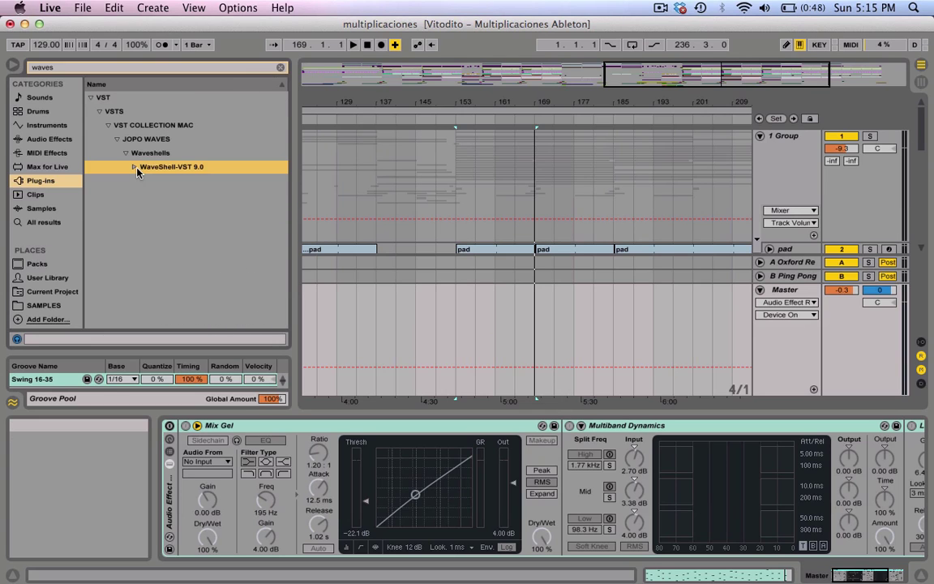
Show the Master track's devices and review the rack from Mix Gel through Multiband Dynamics to the Limiter.
left_click(793, 297)
left_click(689, 469)
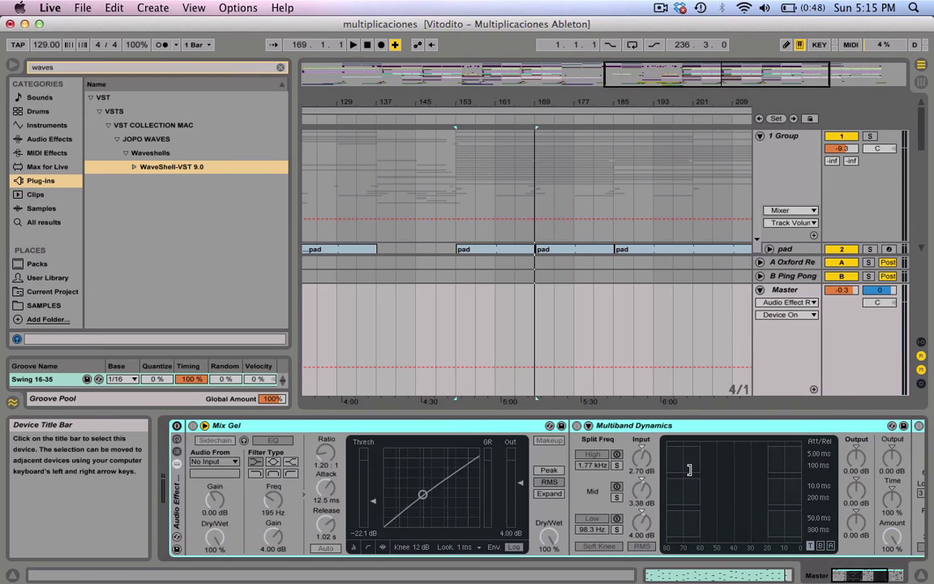
scroll(622, 478, "right", 5)
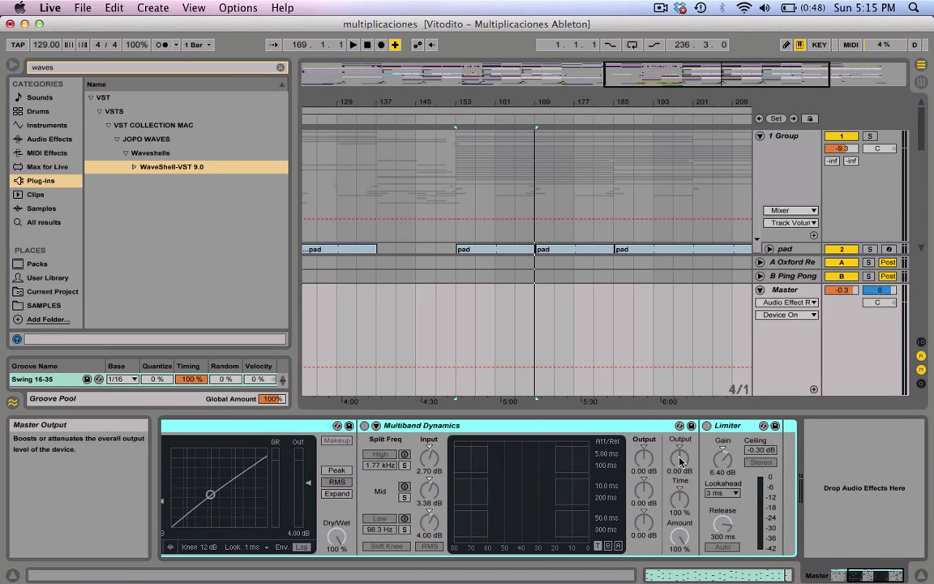
scroll(679, 460, "left", 5)
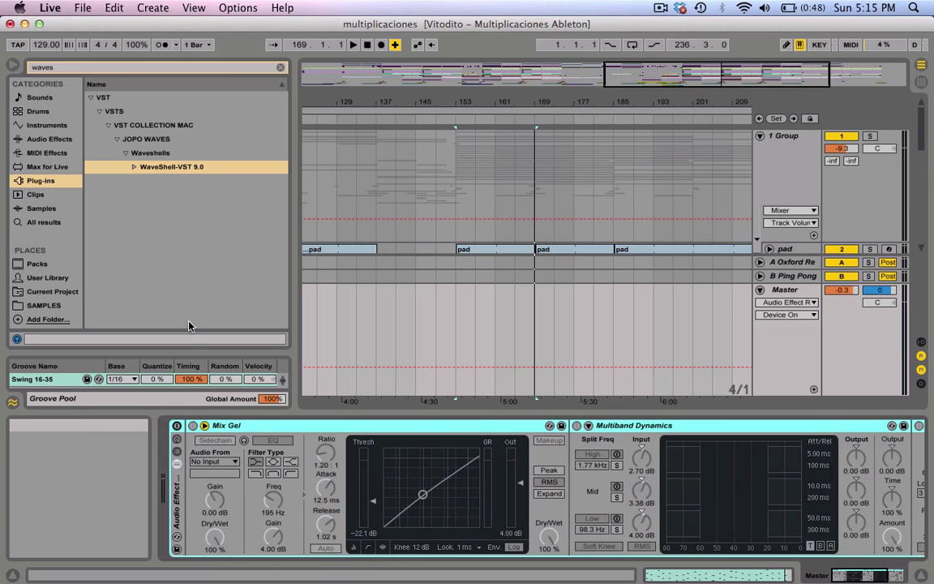